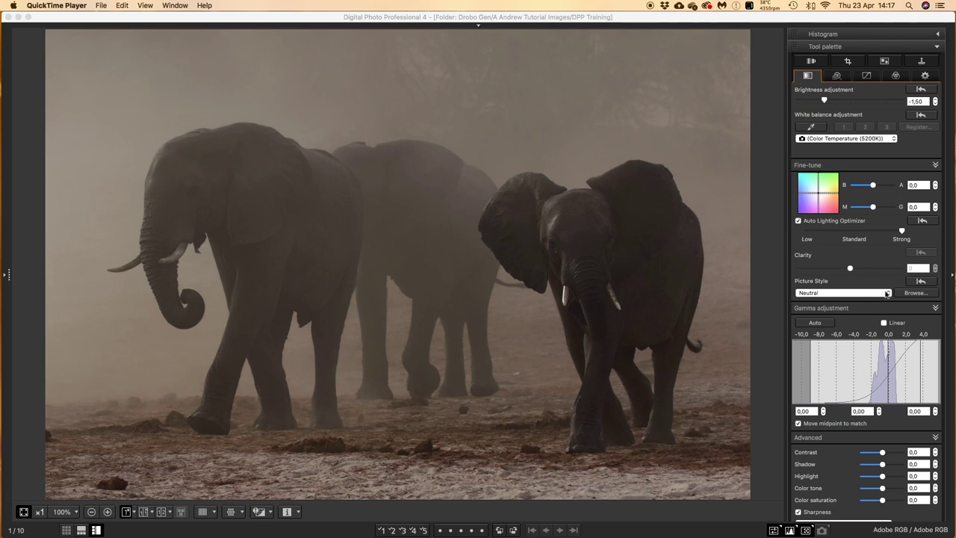
- Apply the Monochrome picture style to the elephant photo
{"action": "left_click", "coordinate": [888, 292]}
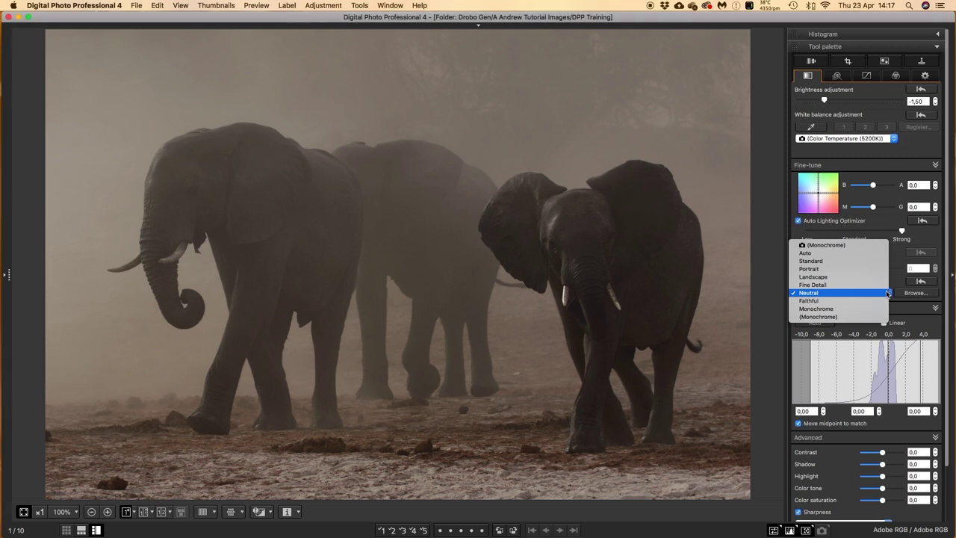
{"action": "left_click", "coordinate": [848, 317]}
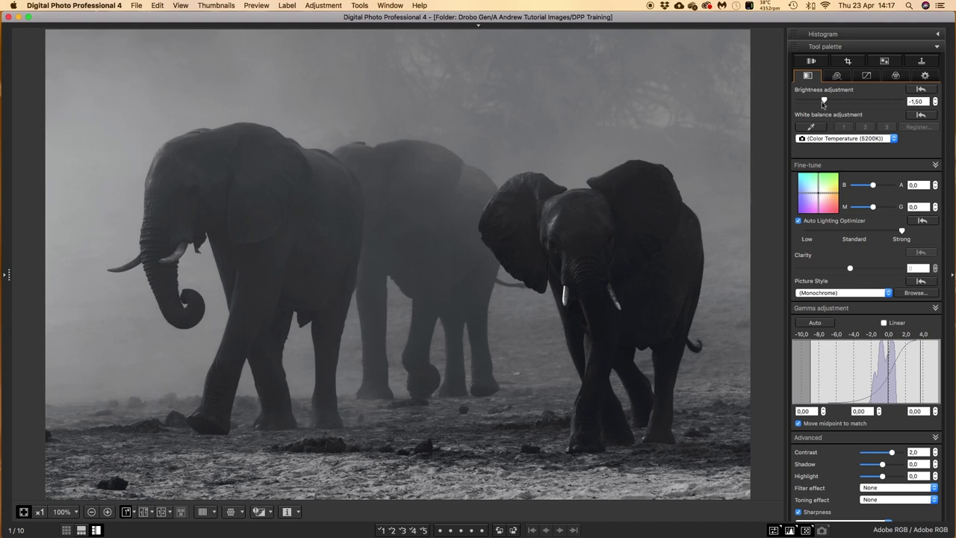
- Raise brightness from -1.50 to 0.00 and lower the shadows to -3.0
{"action": "left_click_drag", "start_coordinate": [824, 101], "coordinate": [850, 101]}
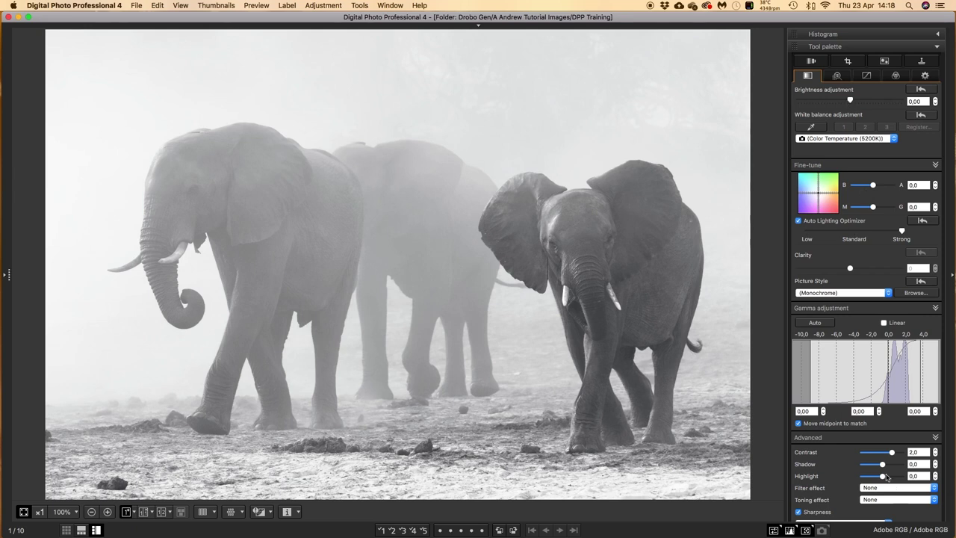
{"action": "left_click_drag", "start_coordinate": [882, 464], "coordinate": [871, 465]}
- Set shadows to -4.0 and highlights to 2.0, and move the gamma midpoint to -2.37
{"action": "left_click_drag", "start_coordinate": [871, 466], "coordinate": [868, 466]}
{"action": "left_click_drag", "start_coordinate": [882, 477], "coordinate": [890, 477]}
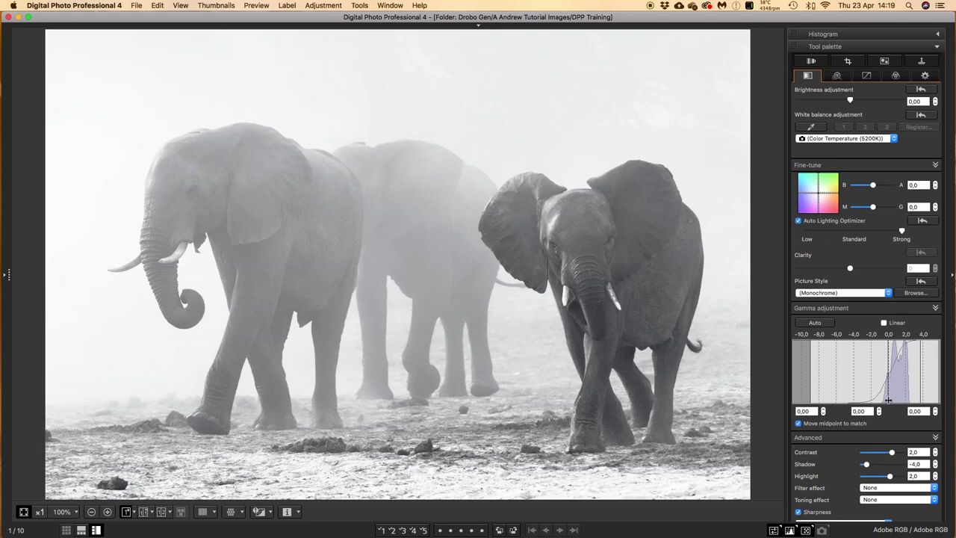
{"action": "left_click_drag", "start_coordinate": [886, 401], "coordinate": [868, 402]}
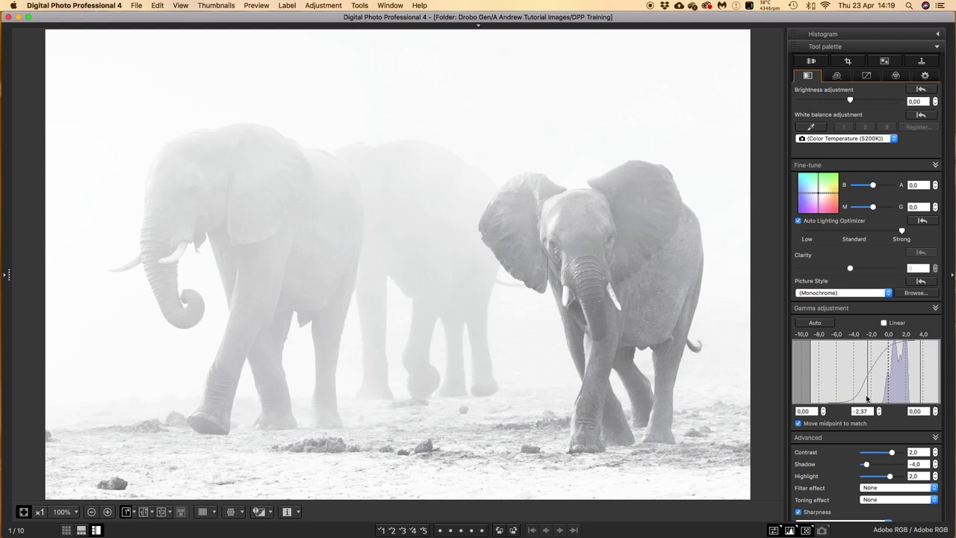
- Bring the gamma midpoint back from -2.37 to about 0.45
{"action": "left_click_drag", "start_coordinate": [867, 398], "coordinate": [873, 398]}
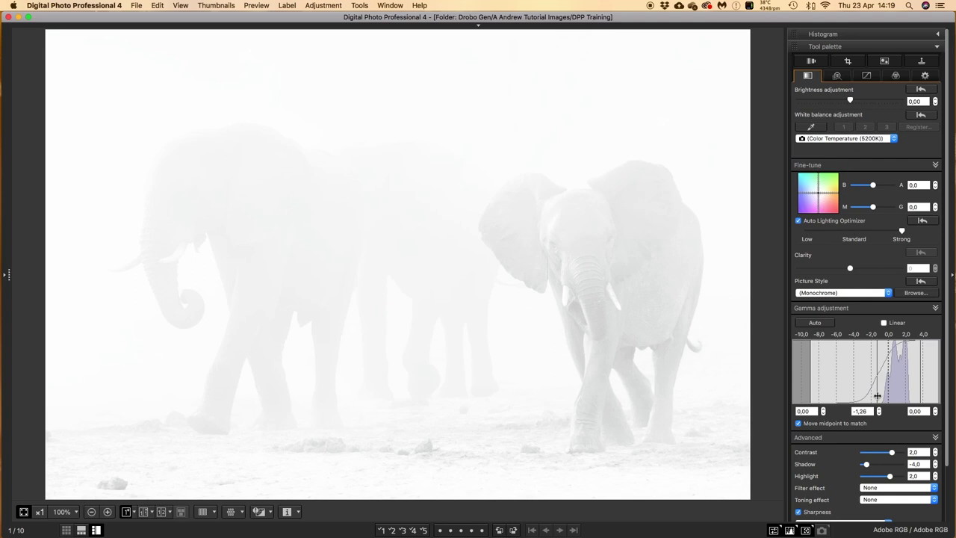
{"action": "left_click_drag", "start_coordinate": [877, 396], "coordinate": [888, 396]}
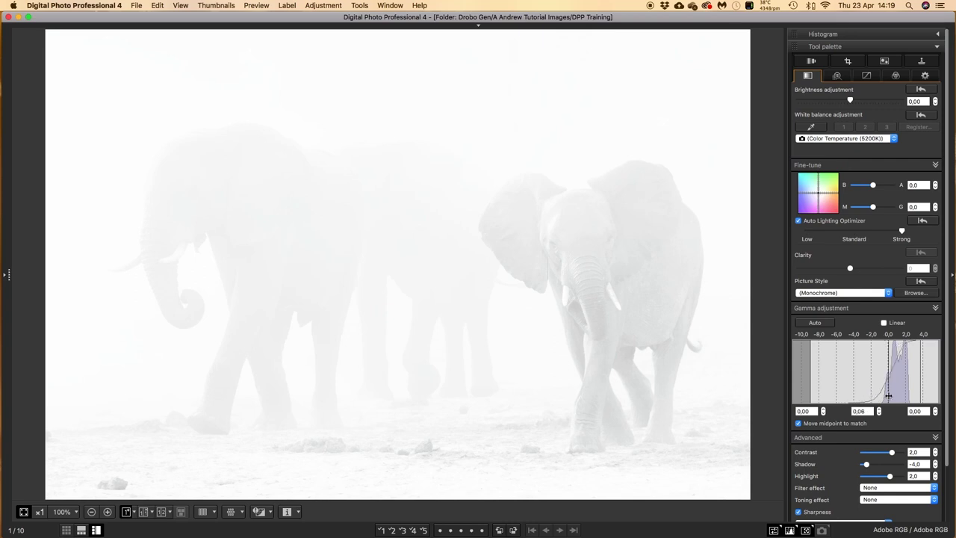
{"action": "left_click_drag", "start_coordinate": [889, 396], "coordinate": [886, 394]}
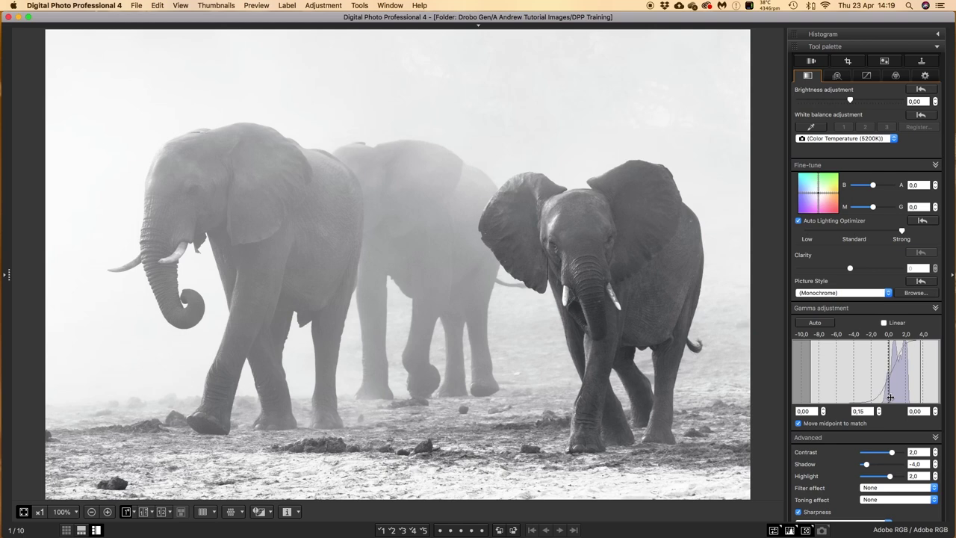
{"action": "left_click_drag", "start_coordinate": [890, 397], "coordinate": [893, 397]}
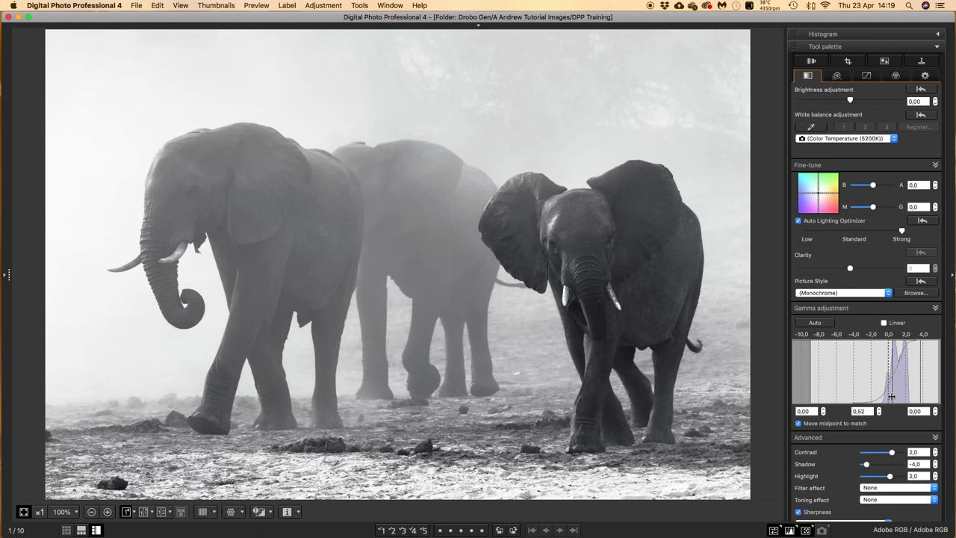
{"action": "left_click_drag", "start_coordinate": [890, 396], "coordinate": [884, 399]}
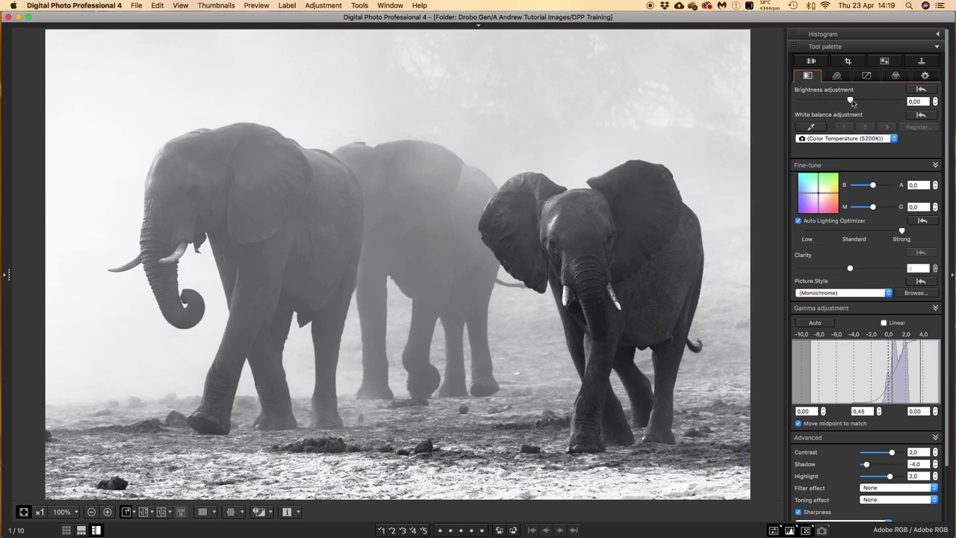
- Raise brightness to 0.33 and open cropping with a 3:2 aspect ratio
{"action": "left_click_drag", "start_coordinate": [851, 100], "coordinate": [858, 101]}
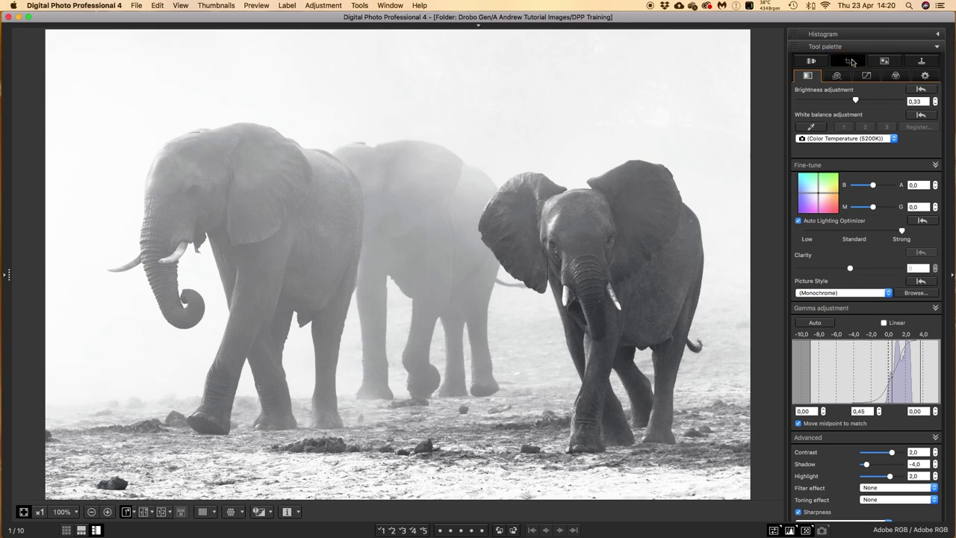
{"action": "left_click", "coordinate": [851, 62]}
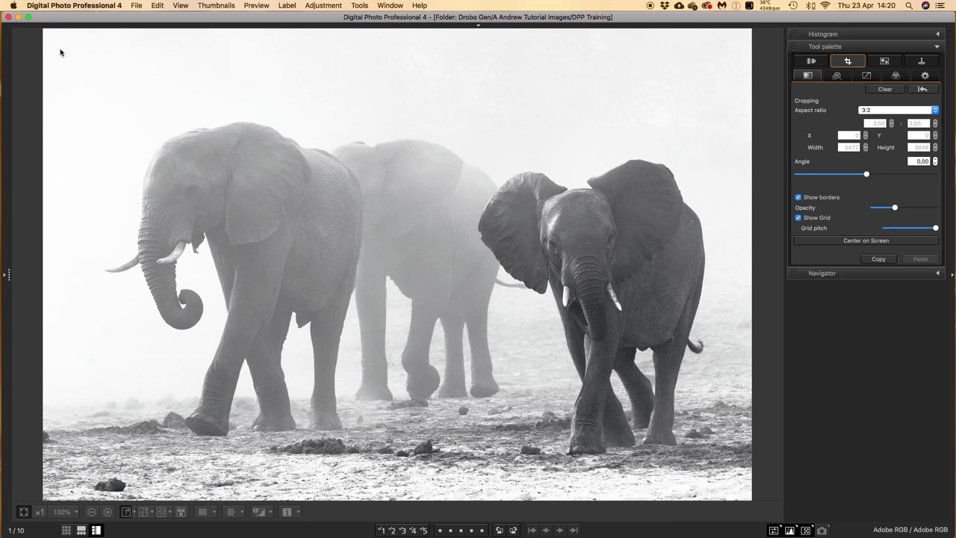
- Fit a full-height 3:2 crop frame (5149×3433) over the elephants
{"action": "left_click_drag", "start_coordinate": [61, 50], "coordinate": [349, 242]}
{"action": "left_click_drag", "start_coordinate": [516, 393], "coordinate": [709, 431]}
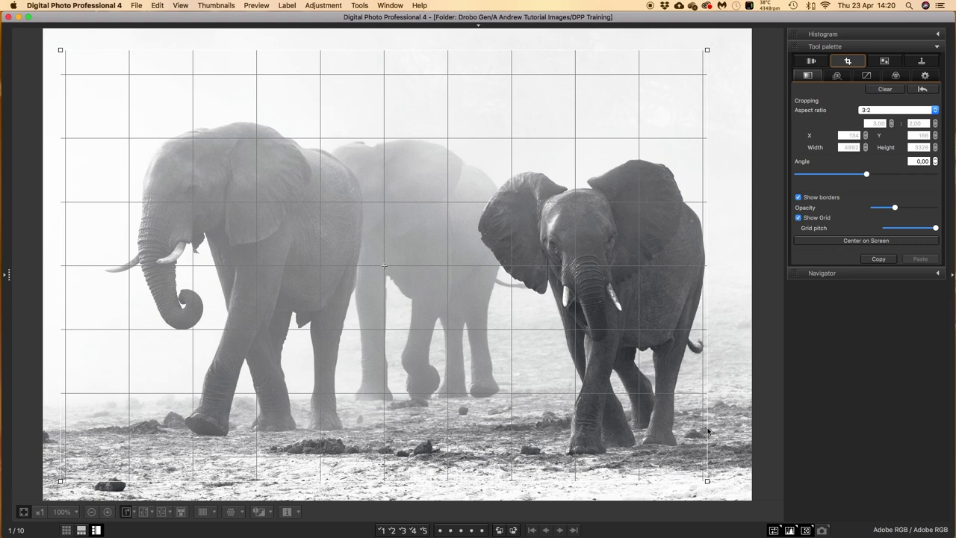
{"action": "left_click_drag", "start_coordinate": [709, 432], "coordinate": [708, 432]}
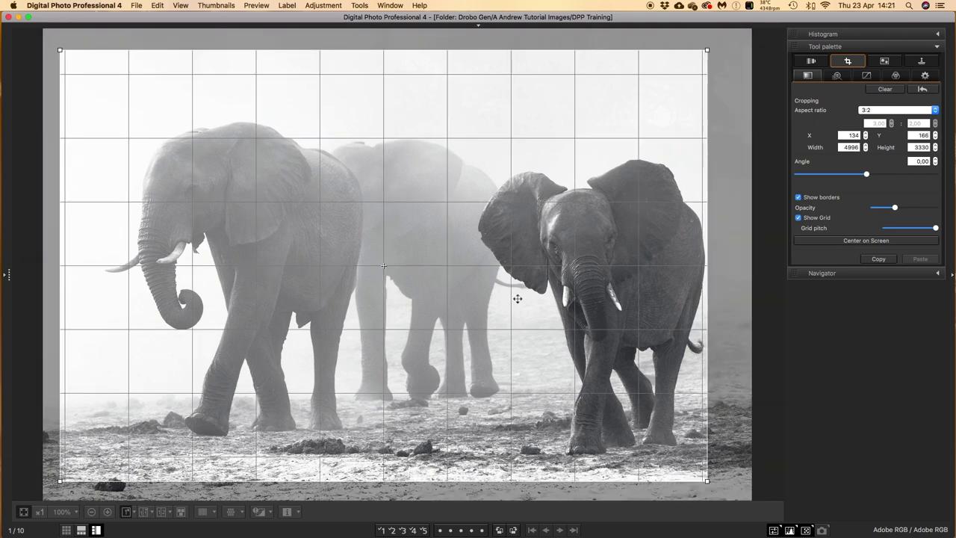
{"action": "left_click_drag", "start_coordinate": [518, 298], "coordinate": [535, 289]}
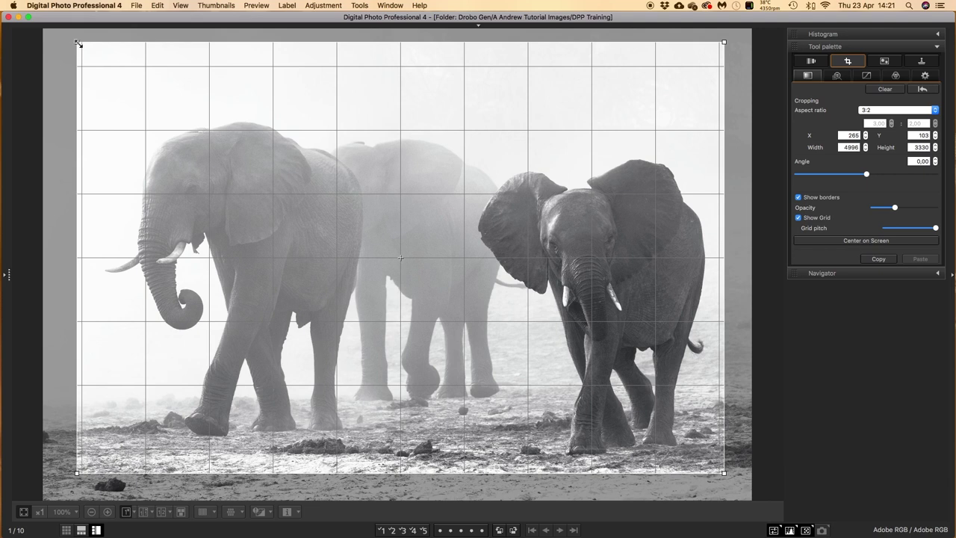
{"action": "left_click_drag", "start_coordinate": [79, 43], "coordinate": [58, 24]}
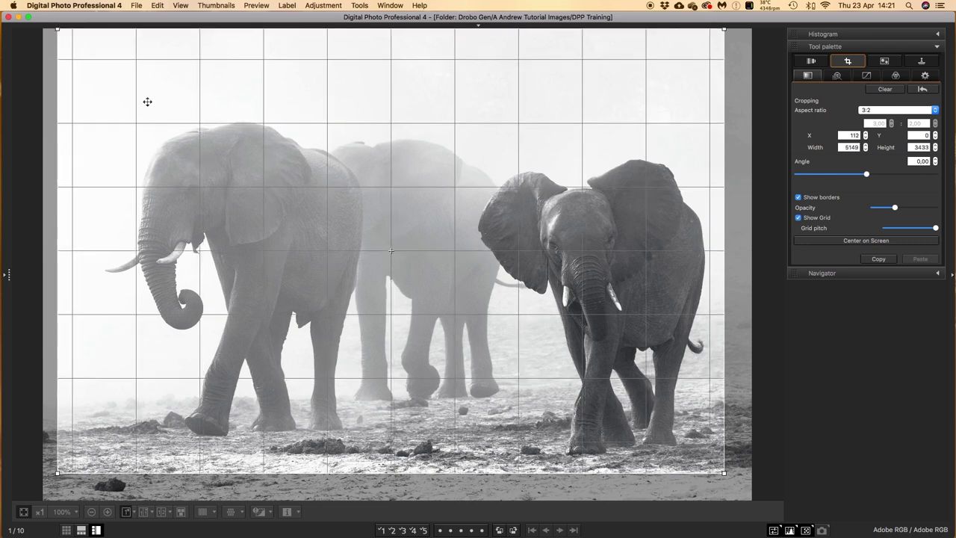
{"action": "mouse_move", "coordinate": [152, 102]}
{"action": "left_mouse_down"}
{"action": "mouse_move", "coordinate": [141, 100]}
{"action": "mouse_move", "coordinate": [175, 100]}
{"action": "left_mouse_up"}
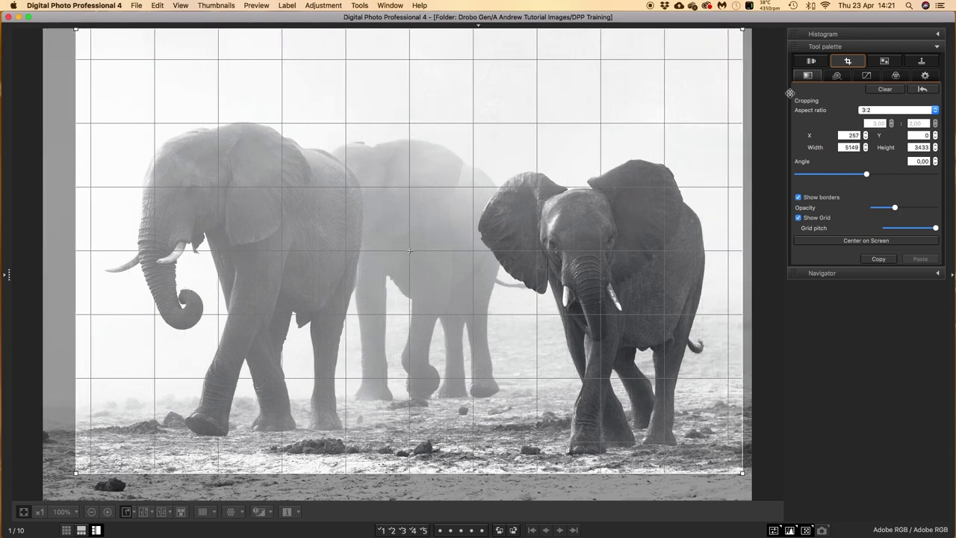
- Return to the Basic adjustment tab, showing the cropped 3:2 elephant image
{"action": "left_click", "coordinate": [808, 77]}
{"action": "left_click", "coordinate": [808, 78]}
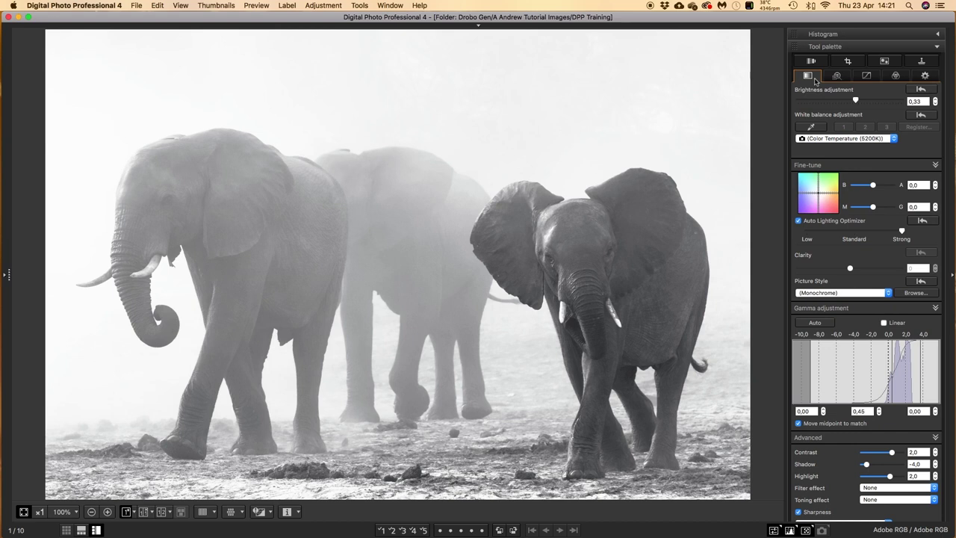